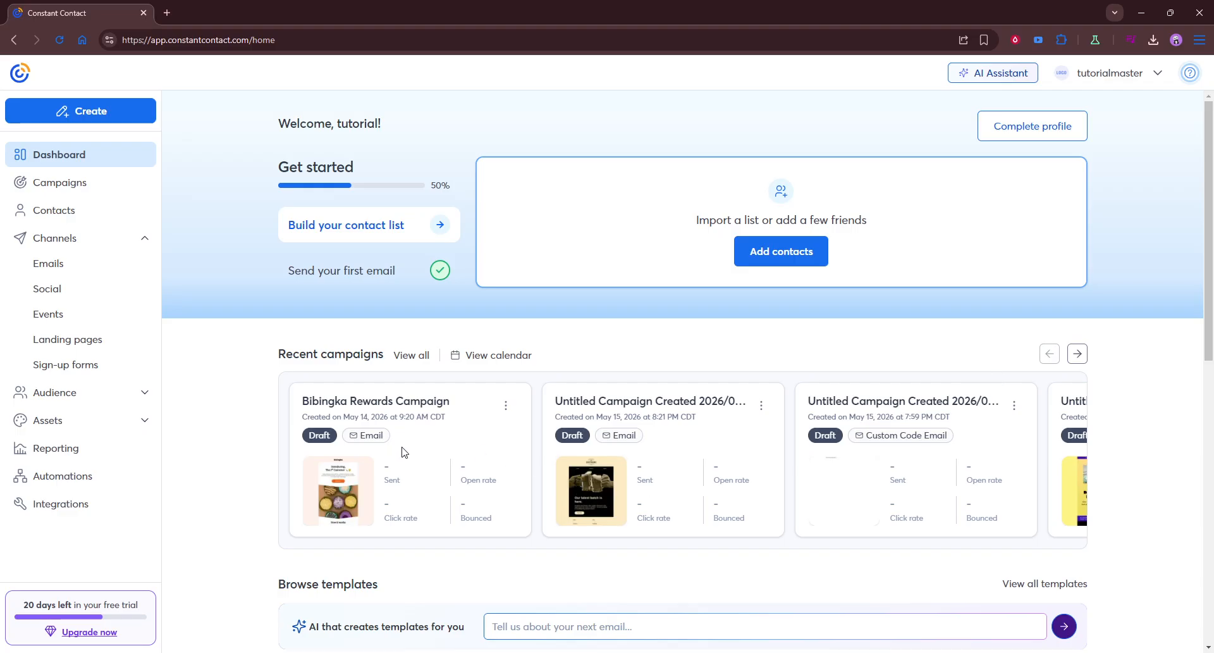
Open the Bibingka Rewards Campaign draft for editing and select the rice cake image below the Shop Now button
{"action": "left_click", "coordinate": [386, 403]}
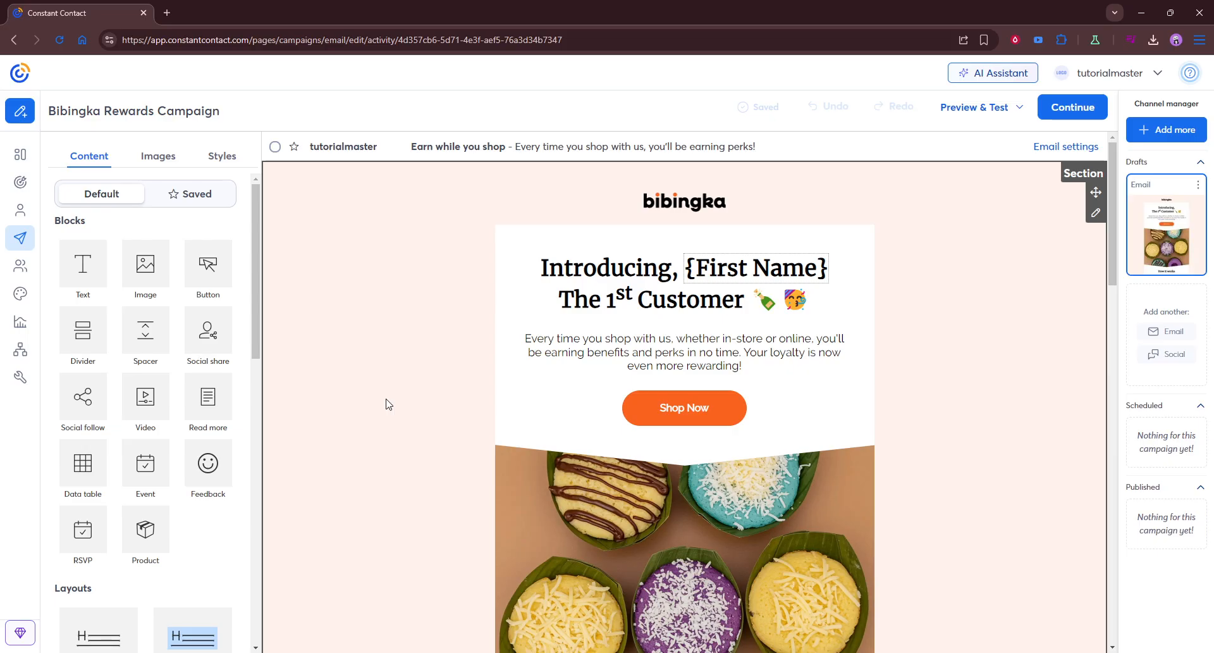
{"action": "scroll", "coordinate": [519, 405], "scroll_direction": "down", "scroll_amount": 2}
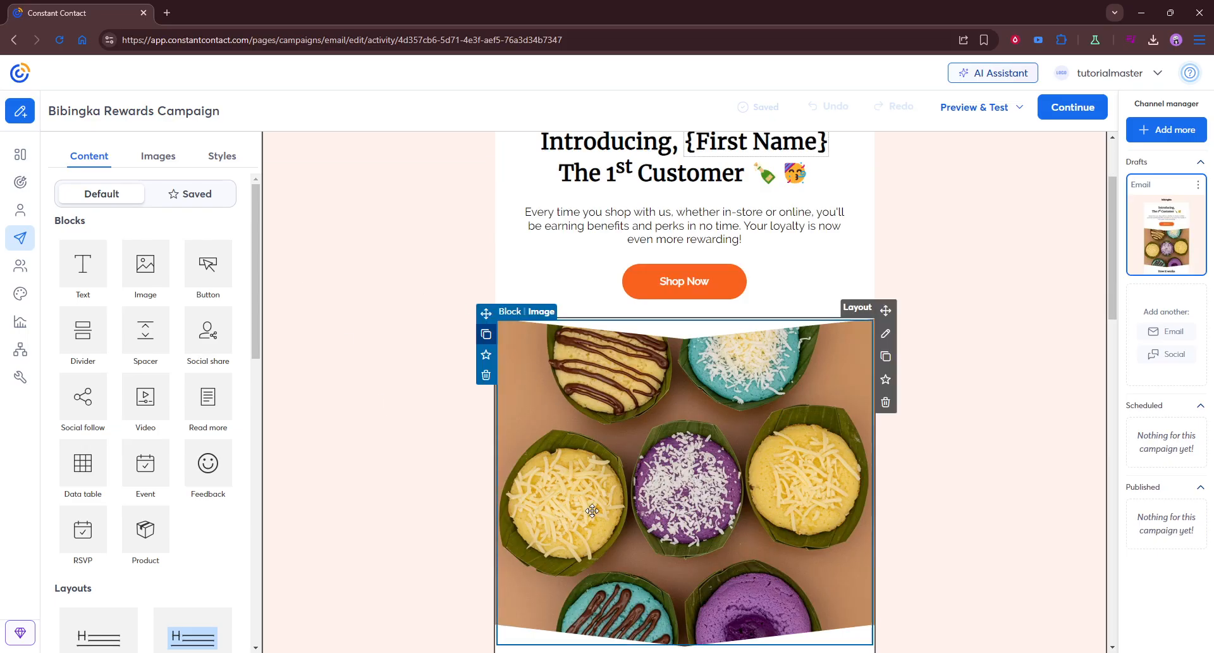
{"action": "left_click", "coordinate": [628, 508]}
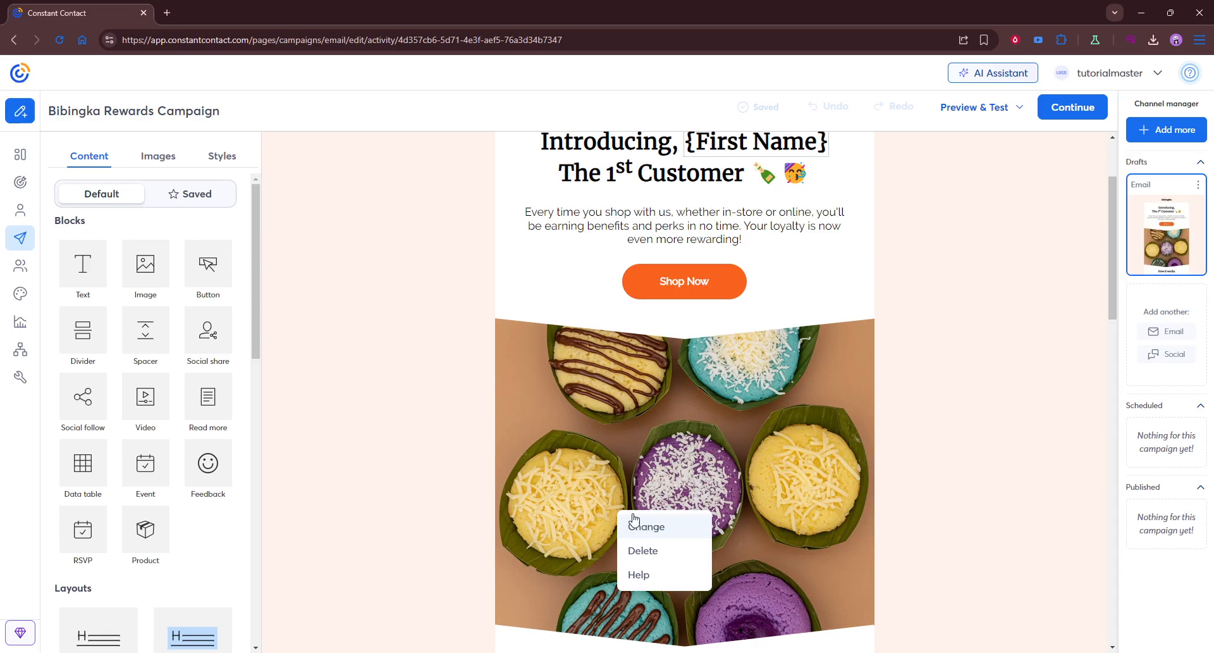
{"action": "left_click", "coordinate": [575, 446]}
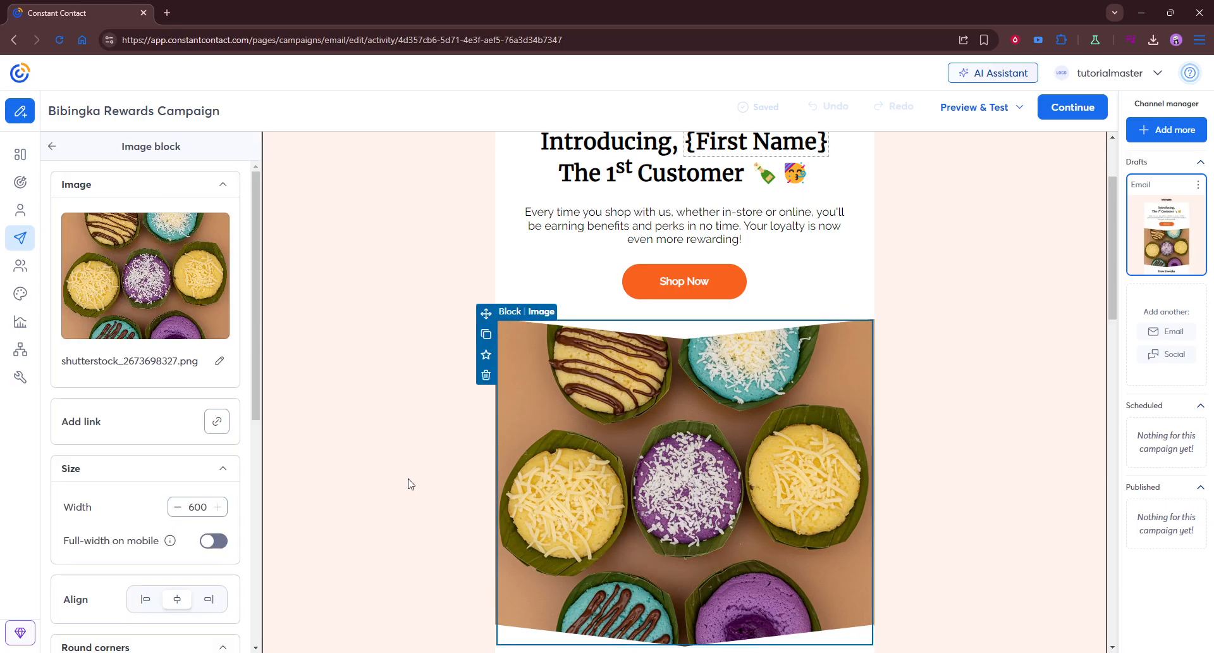
{"action": "left_click", "coordinate": [219, 365]}
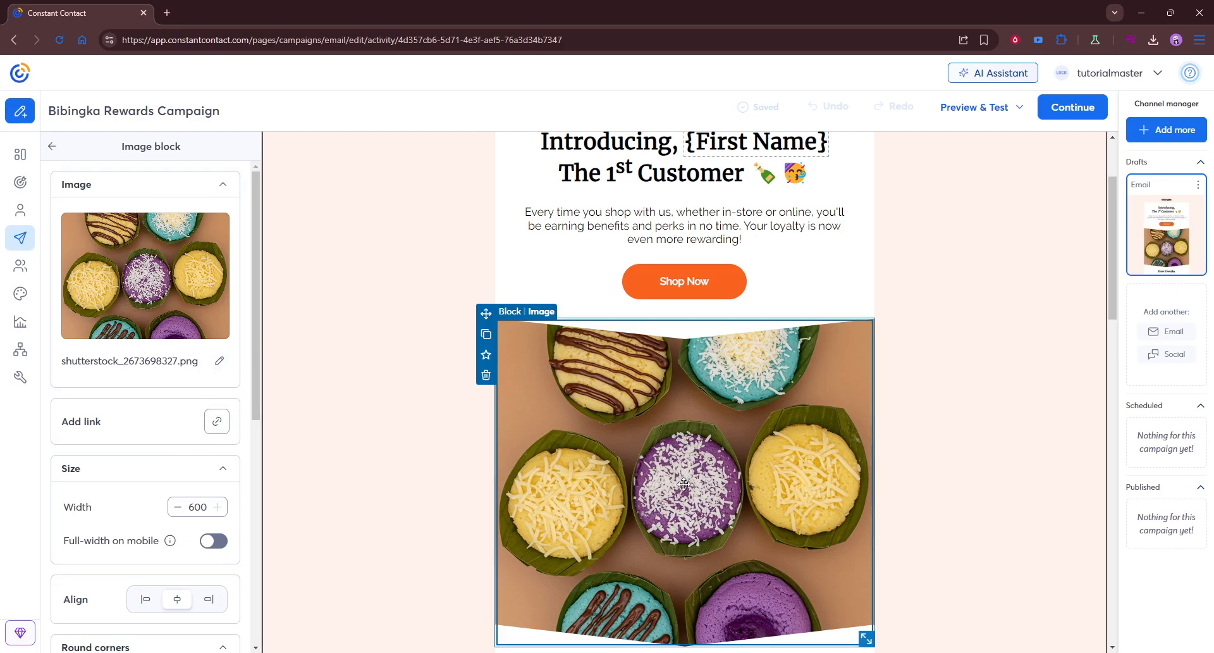
View the image replacement options for the rice cake image, then close them without inserting anything
{"action": "scroll", "coordinate": [683, 485], "scroll_direction": "down", "scroll_amount": 1}
{"action": "right_click", "coordinate": [598, 368]}
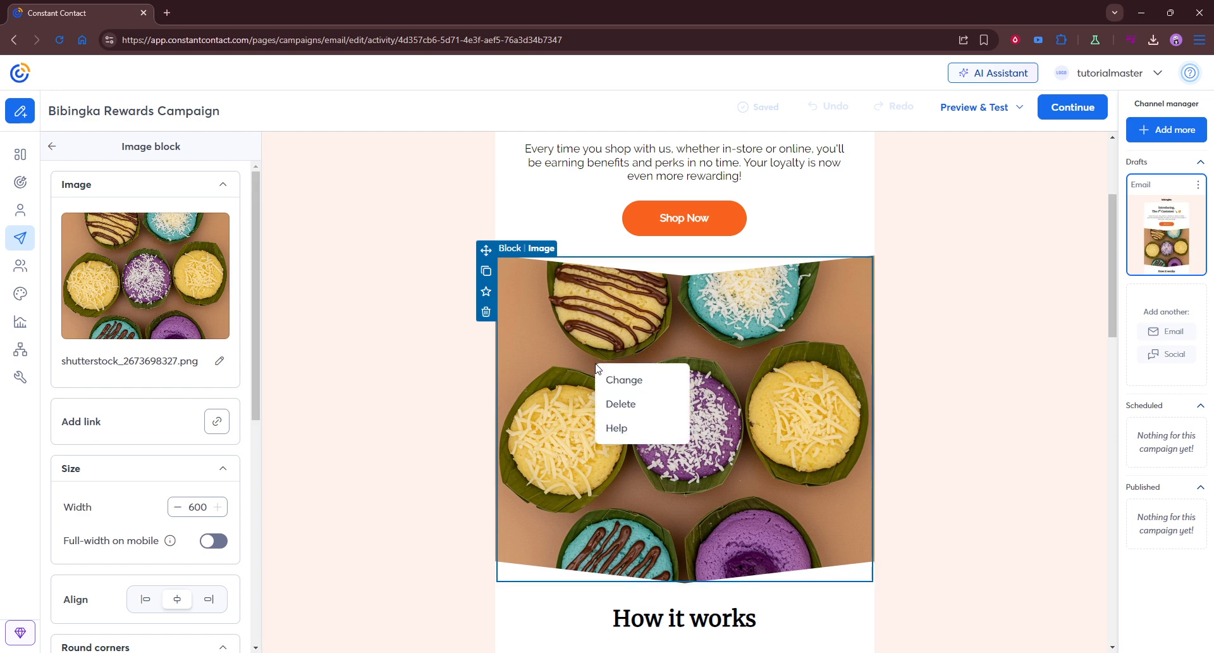
{"action": "left_click", "coordinate": [650, 378]}
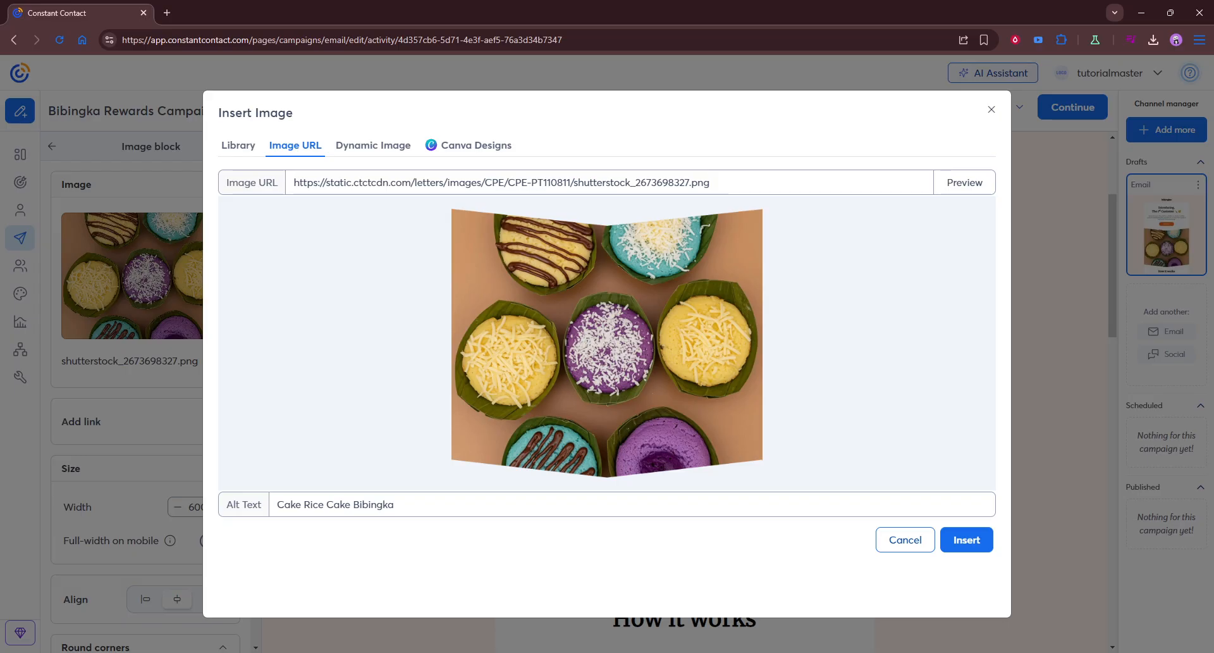
{"action": "left_click", "coordinate": [1079, 201]}
Select the whole introductory paragraph beneath the headline for editing
{"action": "scroll", "coordinate": [664, 313], "scroll_direction": "up", "scroll_amount": 3}
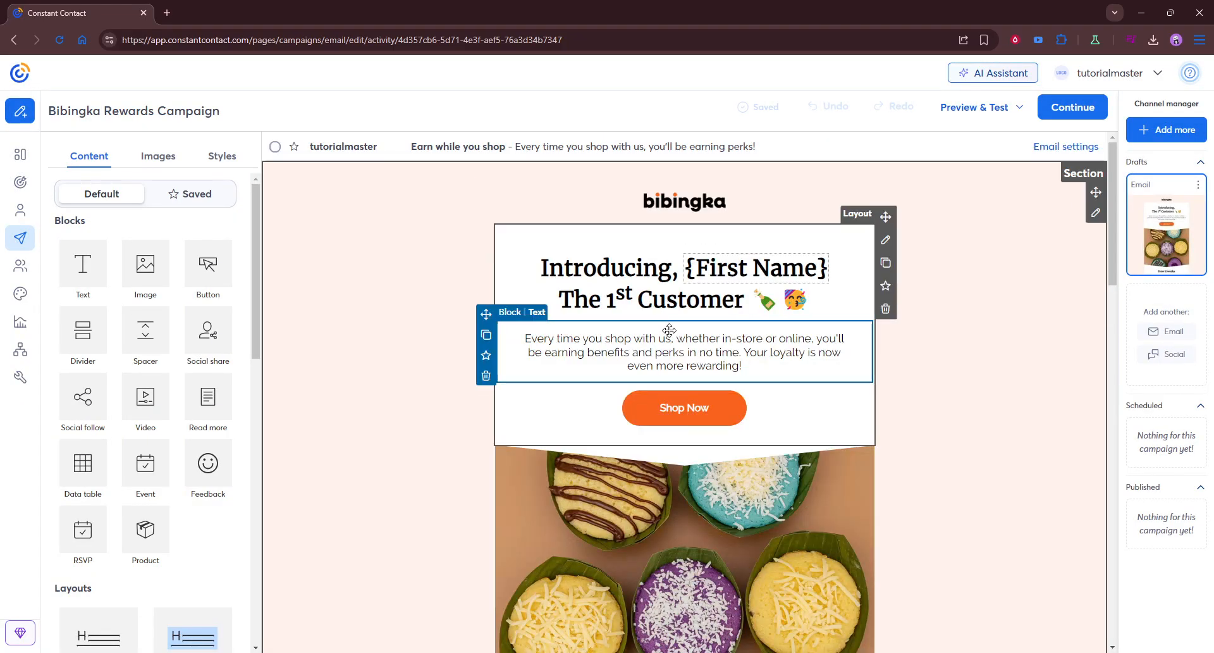
{"action": "left_click", "coordinate": [667, 335]}
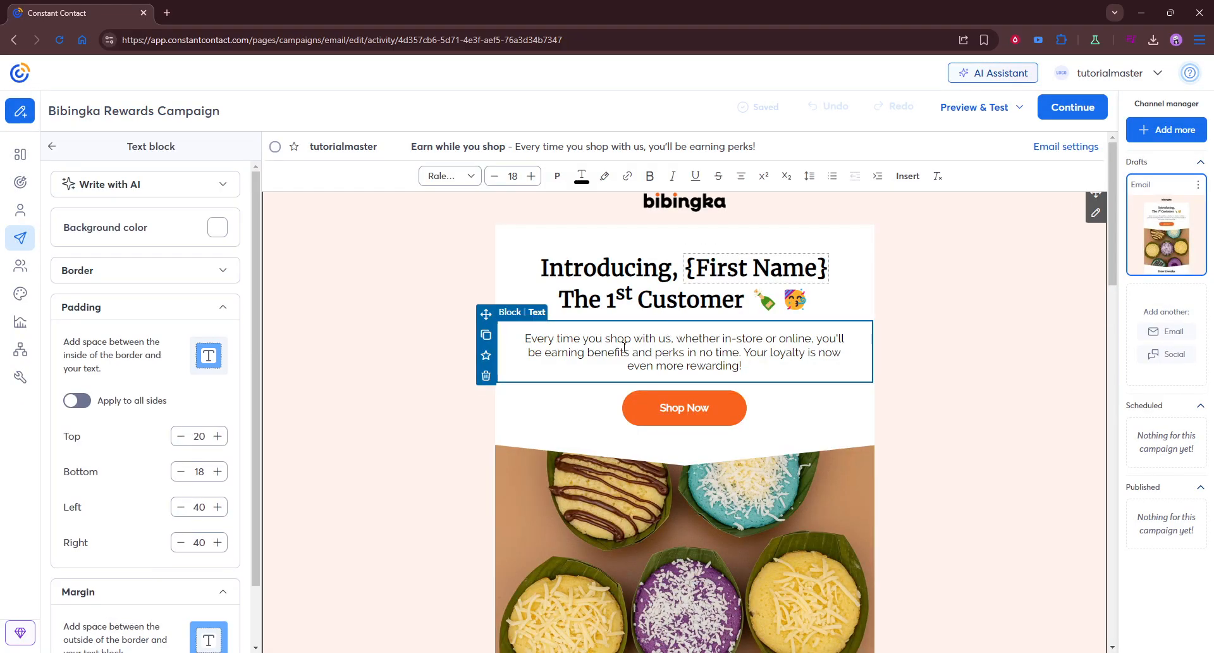
{"action": "triple_click", "coordinate": [762, 362]}
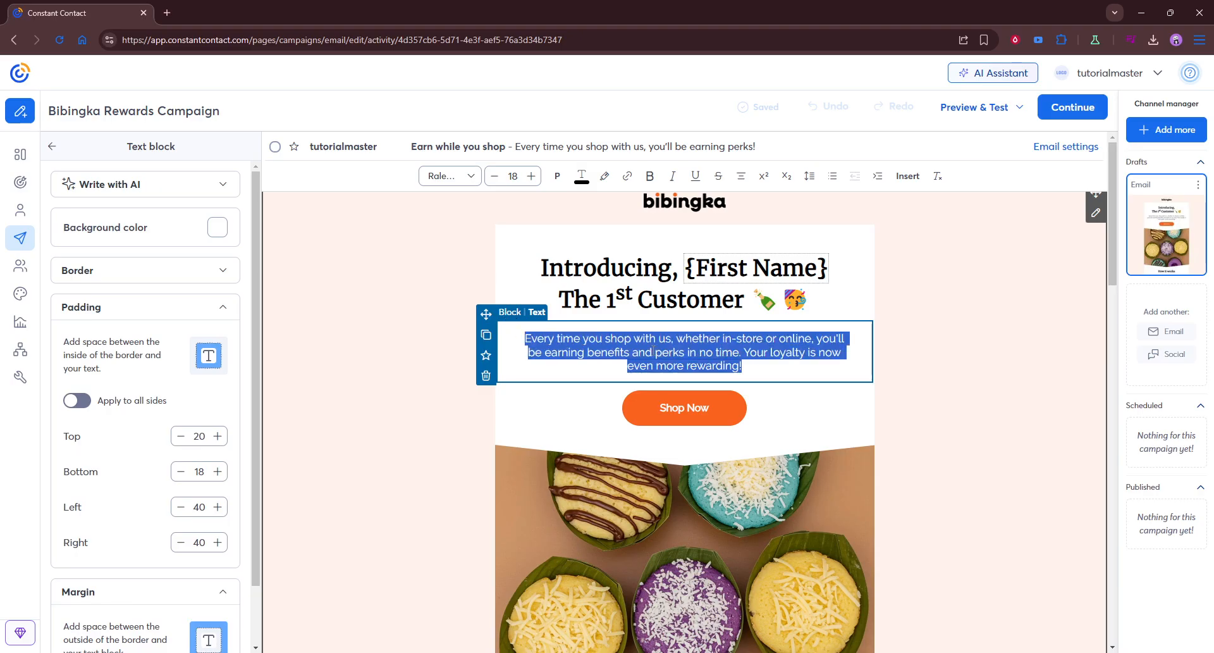
Replace the heading above the video block with "How this works?"
{"action": "scroll", "coordinate": [661, 357], "scroll_direction": "down", "scroll_amount": 8}
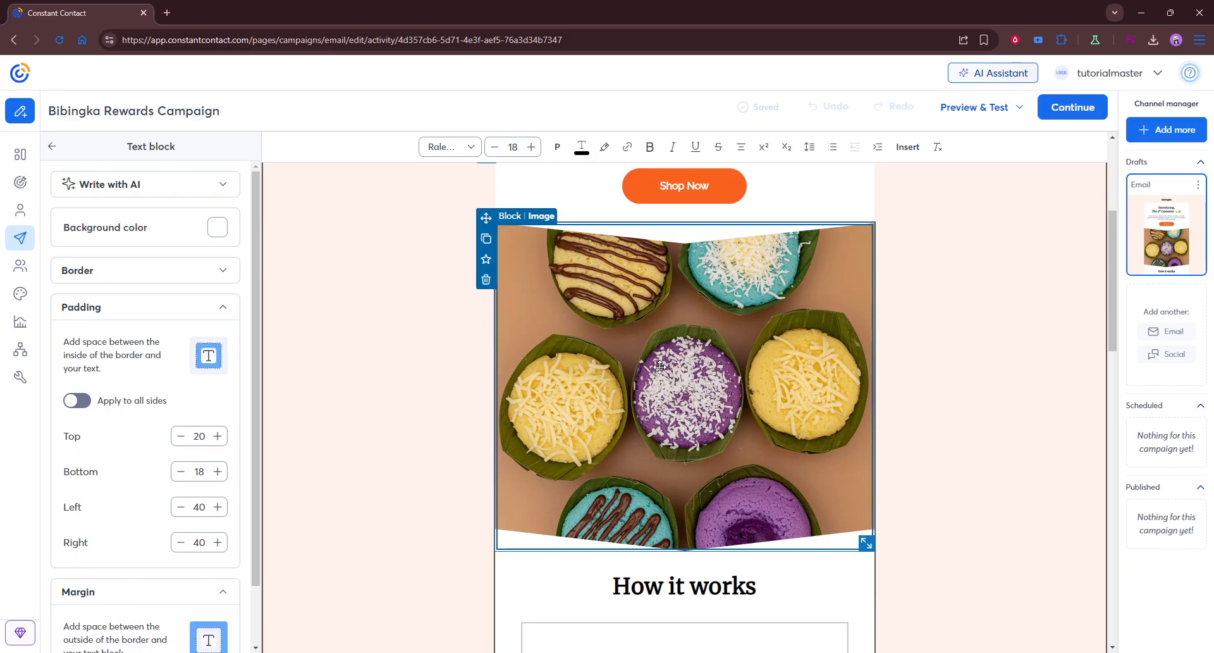
{"action": "left_click", "coordinate": [690, 270]}
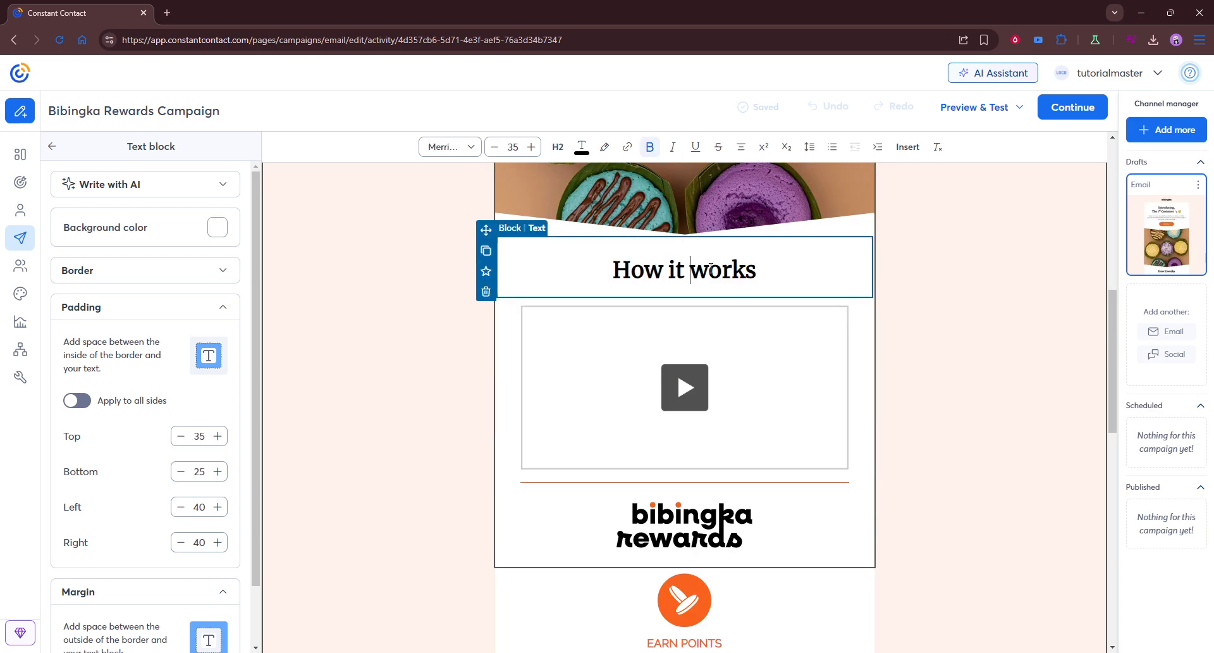
{"action": "left_click_drag", "start_coordinate": [756, 270], "coordinate": [586, 273]}
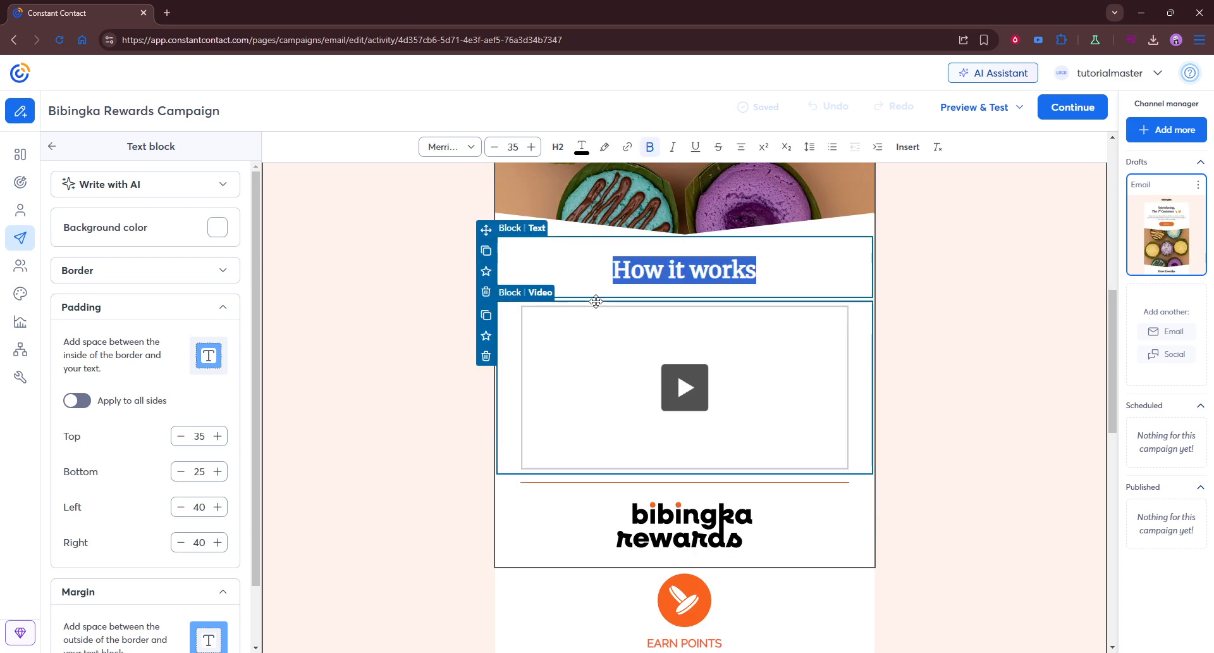
{"action": "type", "text": "H"}
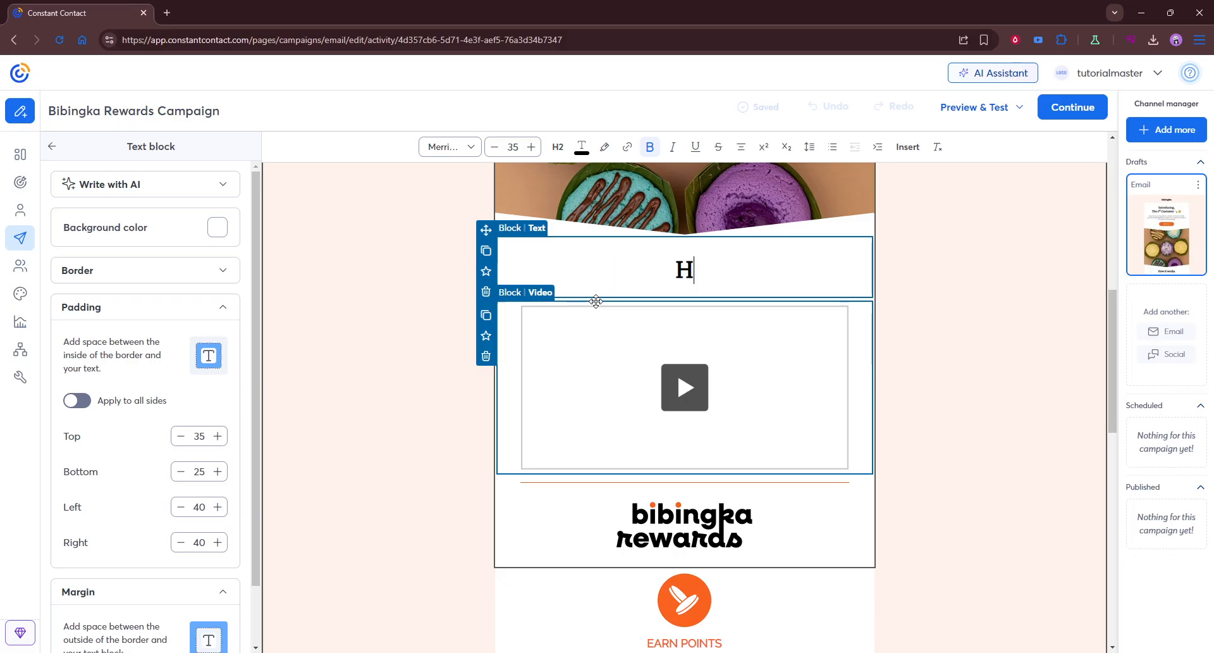
{"action": "type", "text": "ow "}
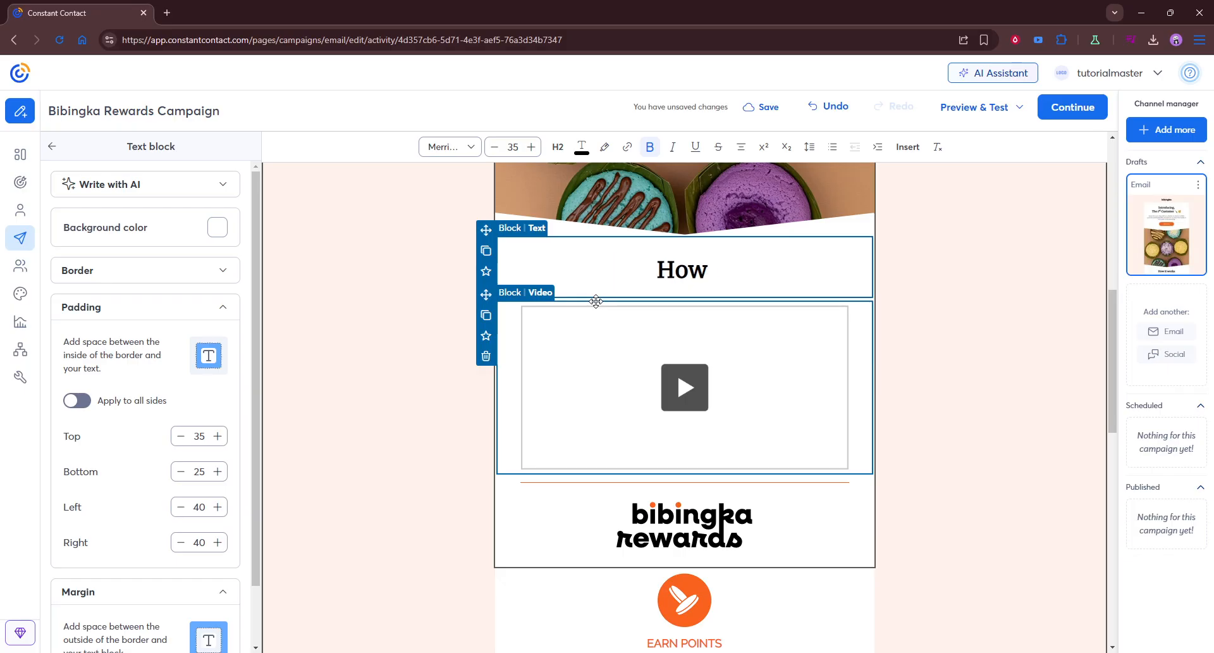
{"action": "type", "text": "this works?"}
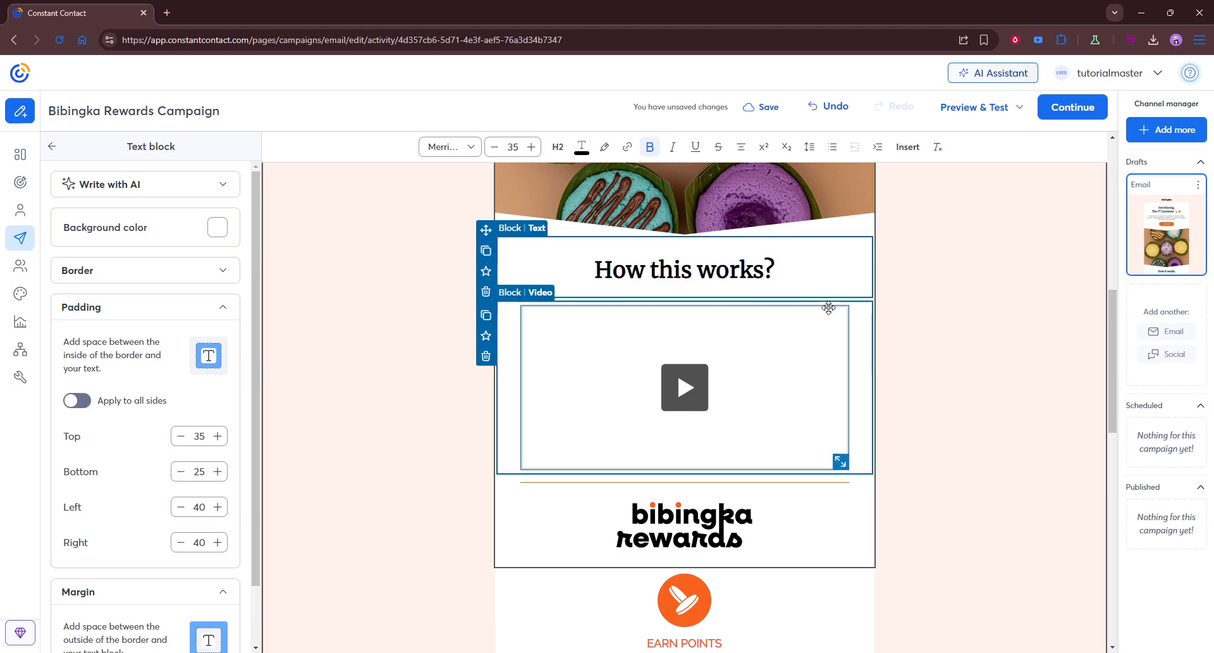
{"action": "left_click", "coordinate": [969, 316]}
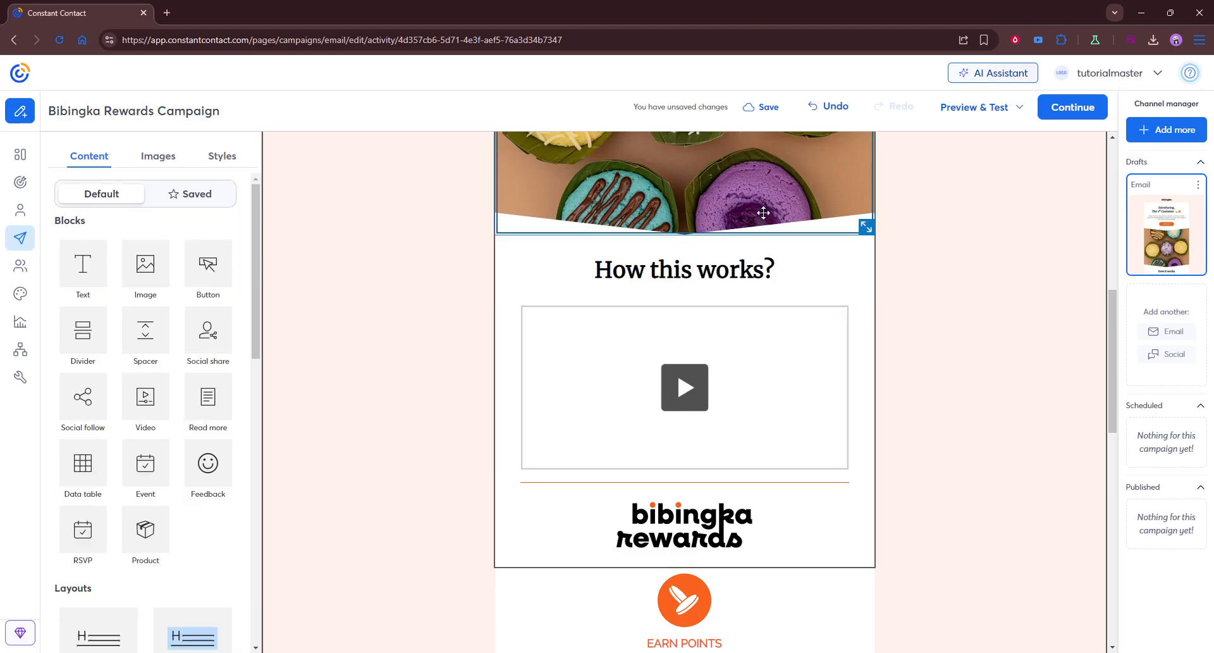
Delete the layout holding the topic poll feedback block below the Order Ahead section
{"action": "scroll", "coordinate": [727, 298], "scroll_direction": "down", "scroll_amount": 6}
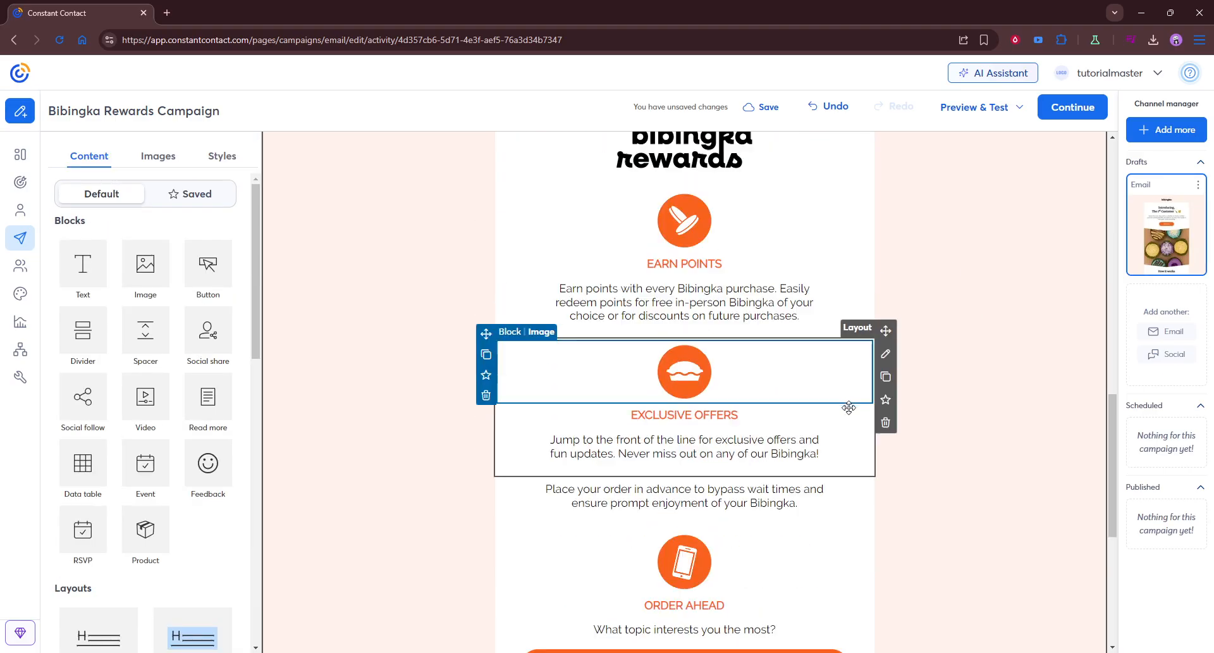
{"action": "scroll", "coordinate": [849, 407], "scroll_direction": "down", "scroll_amount": 3}
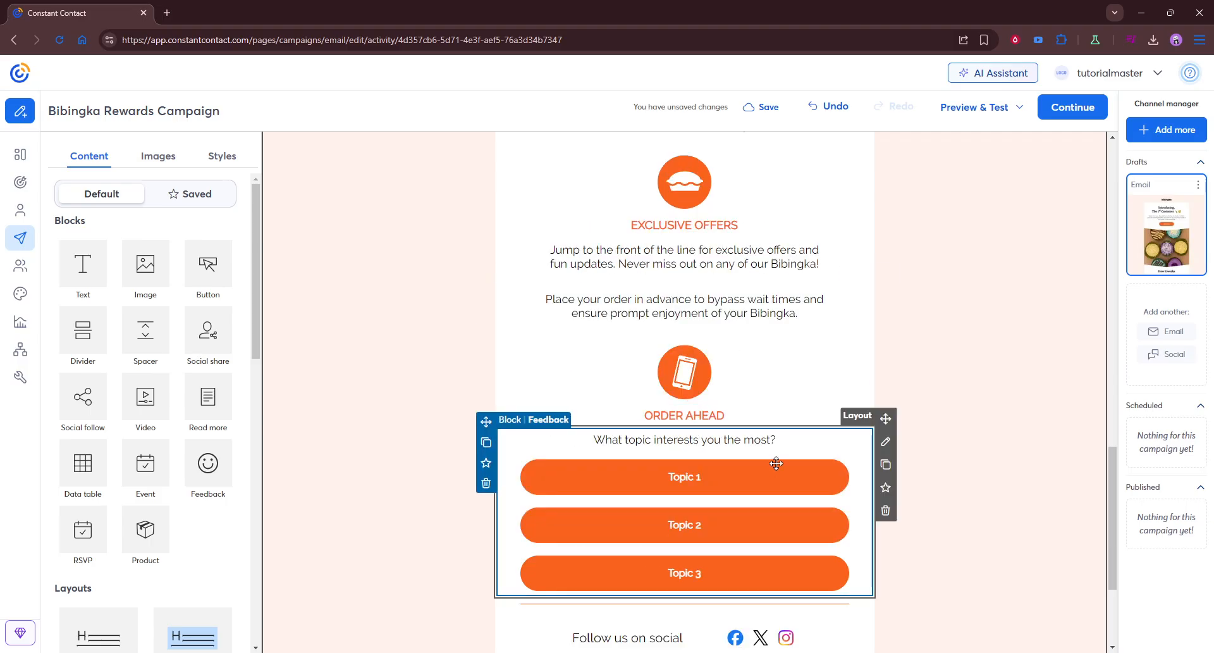
{"action": "left_click", "coordinate": [761, 452]}
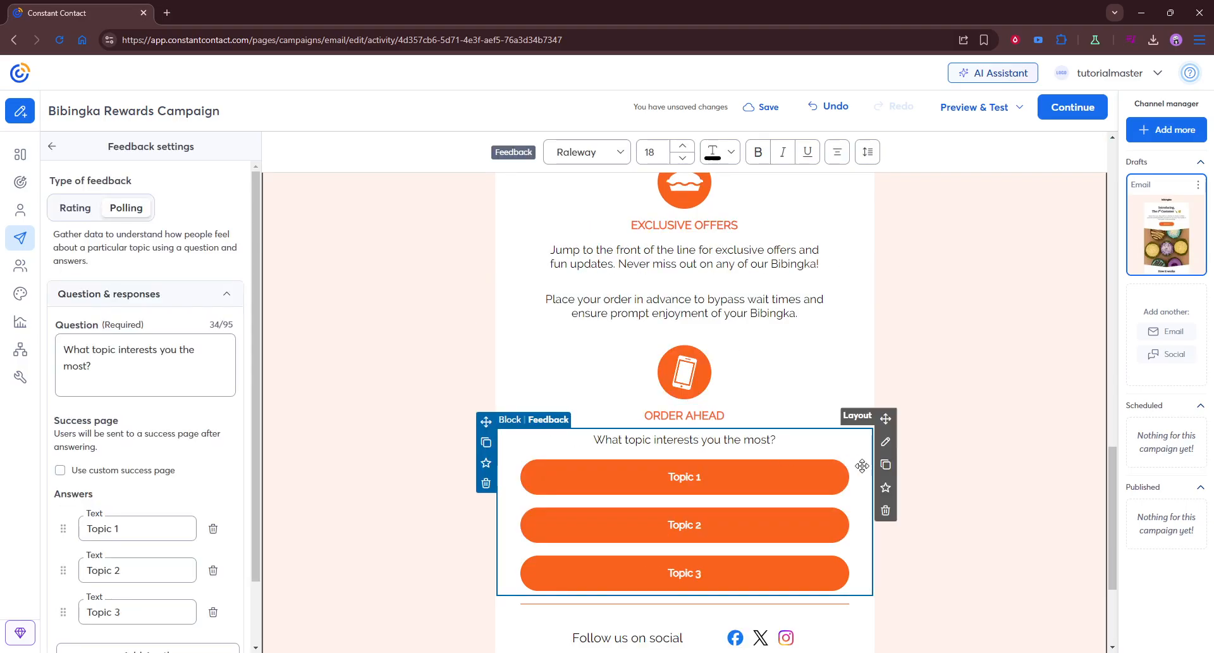
{"action": "left_click", "coordinate": [885, 510]}
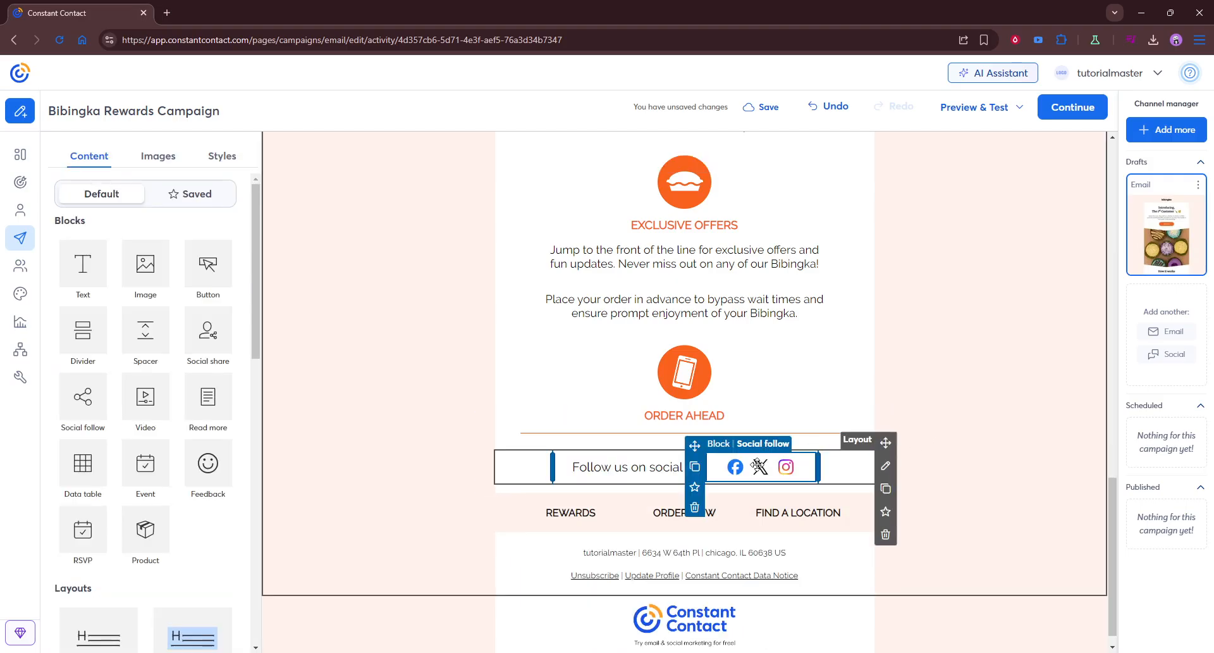
Change the text beside the social media icons to "Follow us on our social media platforms!"
{"action": "left_click", "coordinate": [691, 445]}
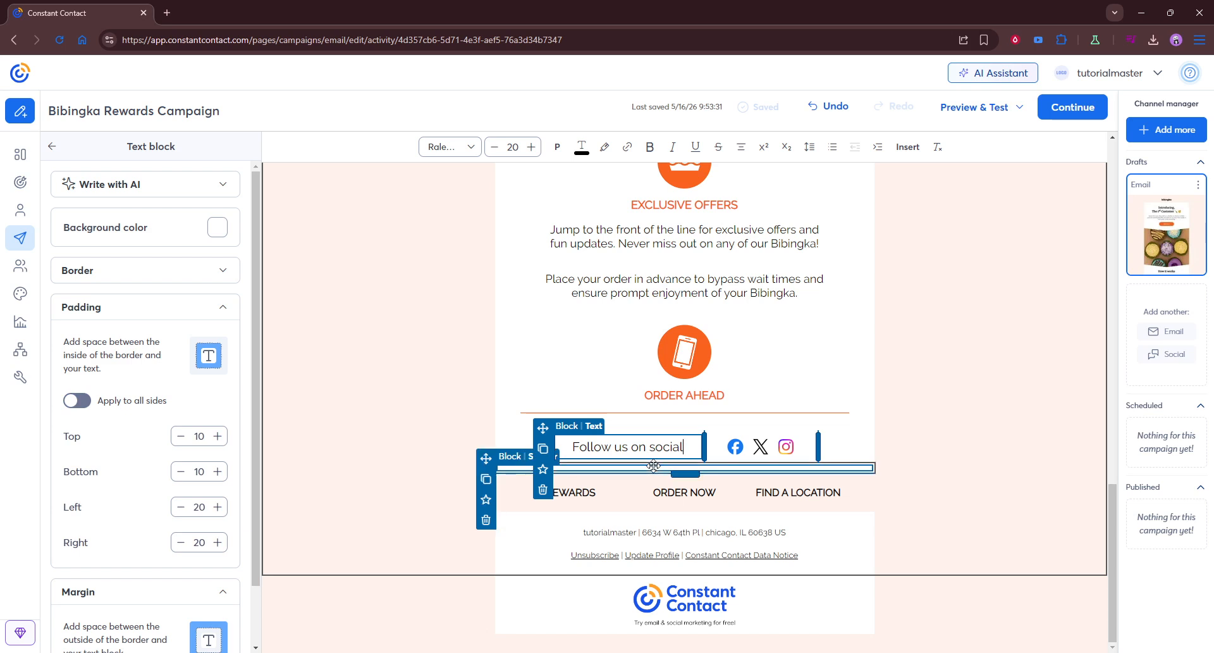
{"action": "key", "text": "BackSpace"}
{"action": "key", "text": "BackSpace"}
{"action": "key", "text": "BackSpace"}
{"action": "key", "text": "BackSpace"}
{"action": "key", "text": "BackSpace"}
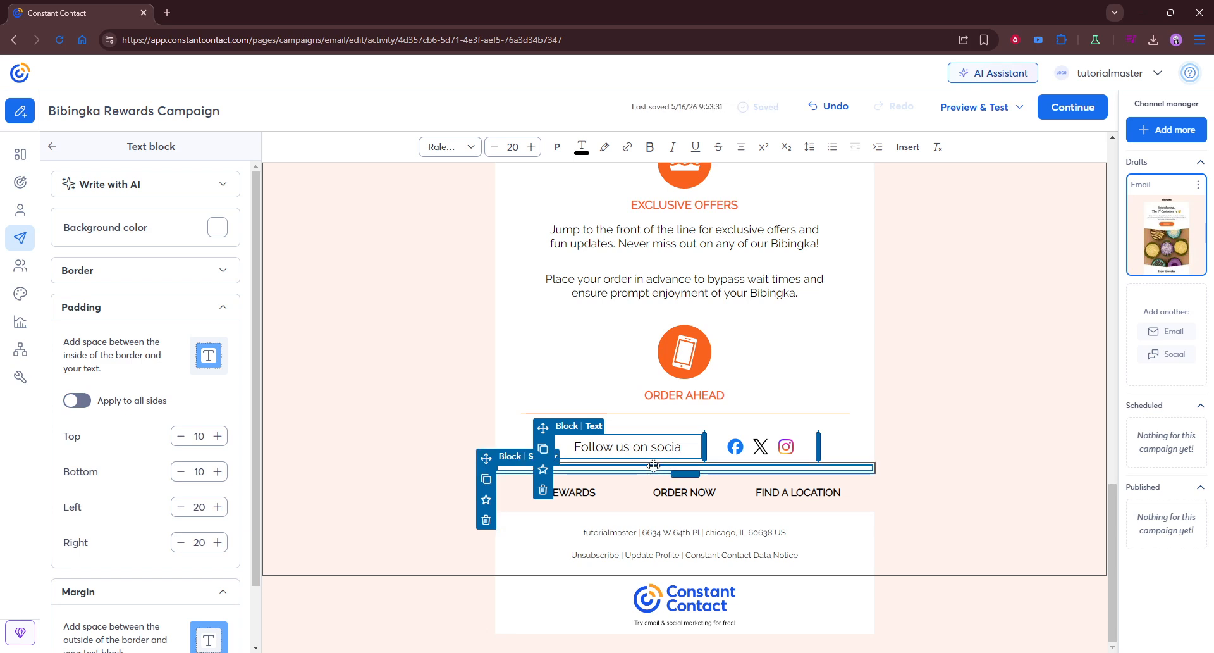
{"action": "key", "text": "BackSpace"}
{"action": "key", "text": "BackSpace"}
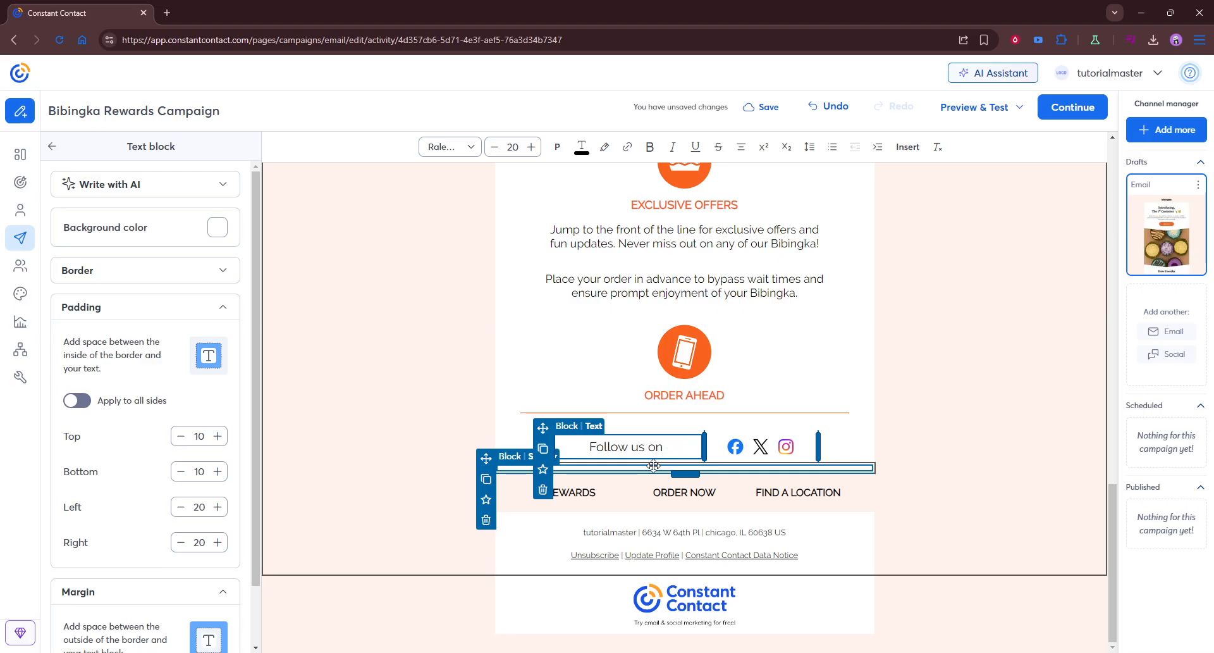
{"action": "type", "text": "our socia"}
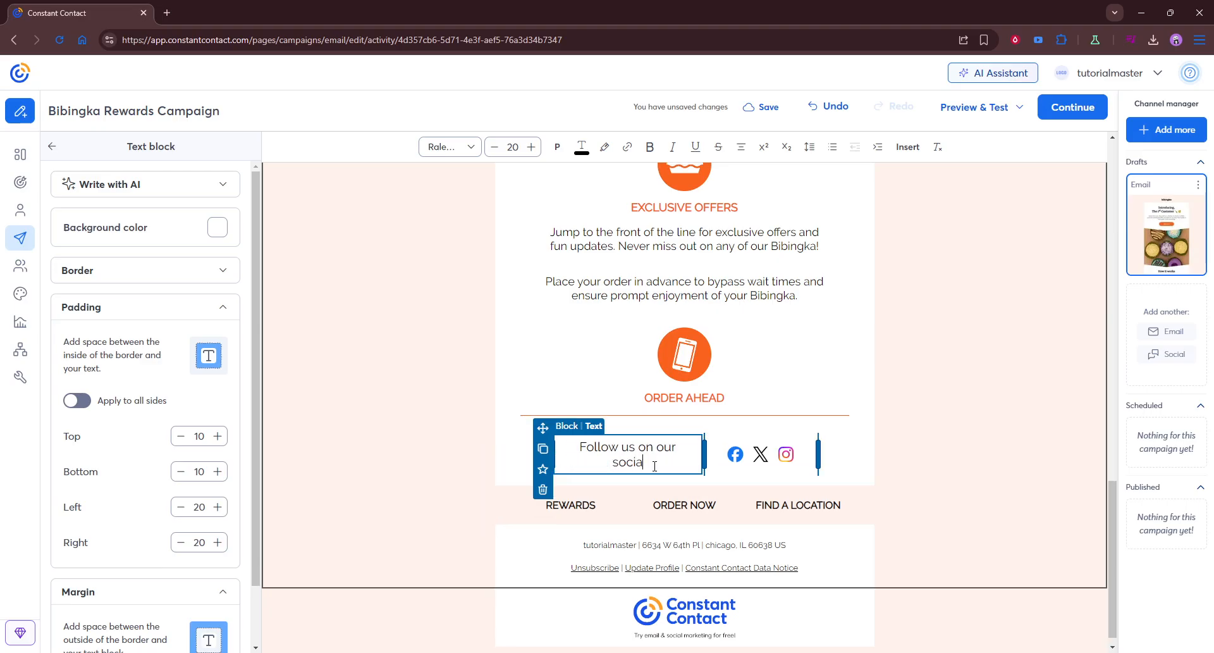
{"action": "type", "text": "l media pla"}
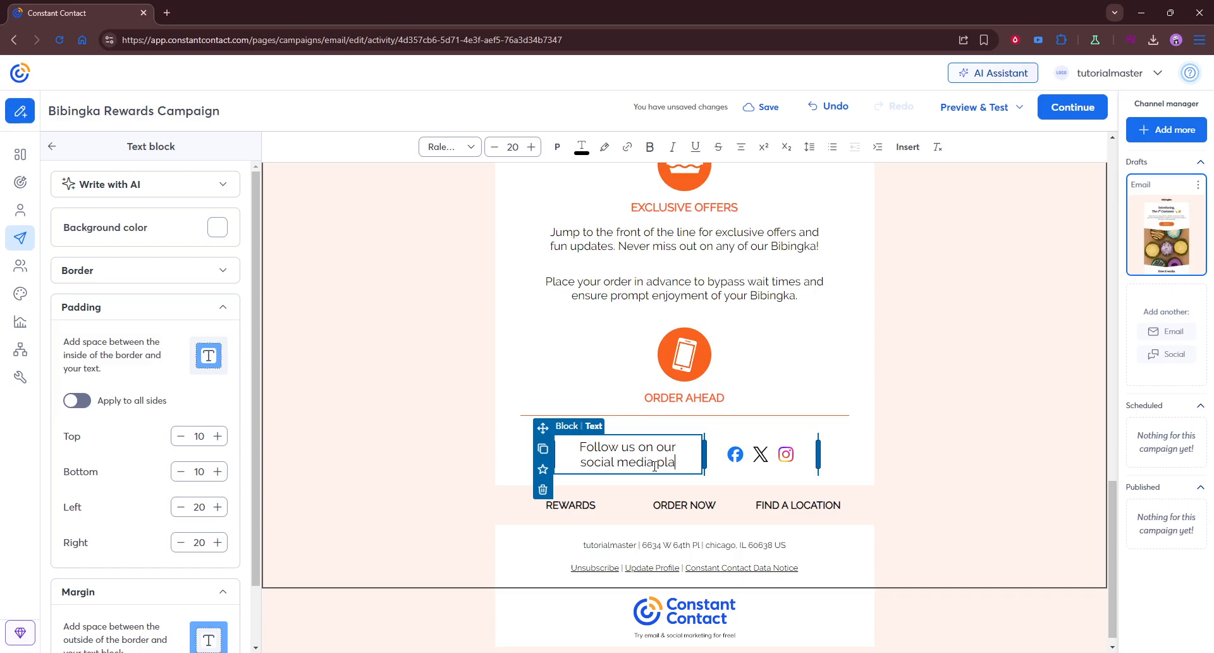
{"action": "type", "text": "tforms!"}
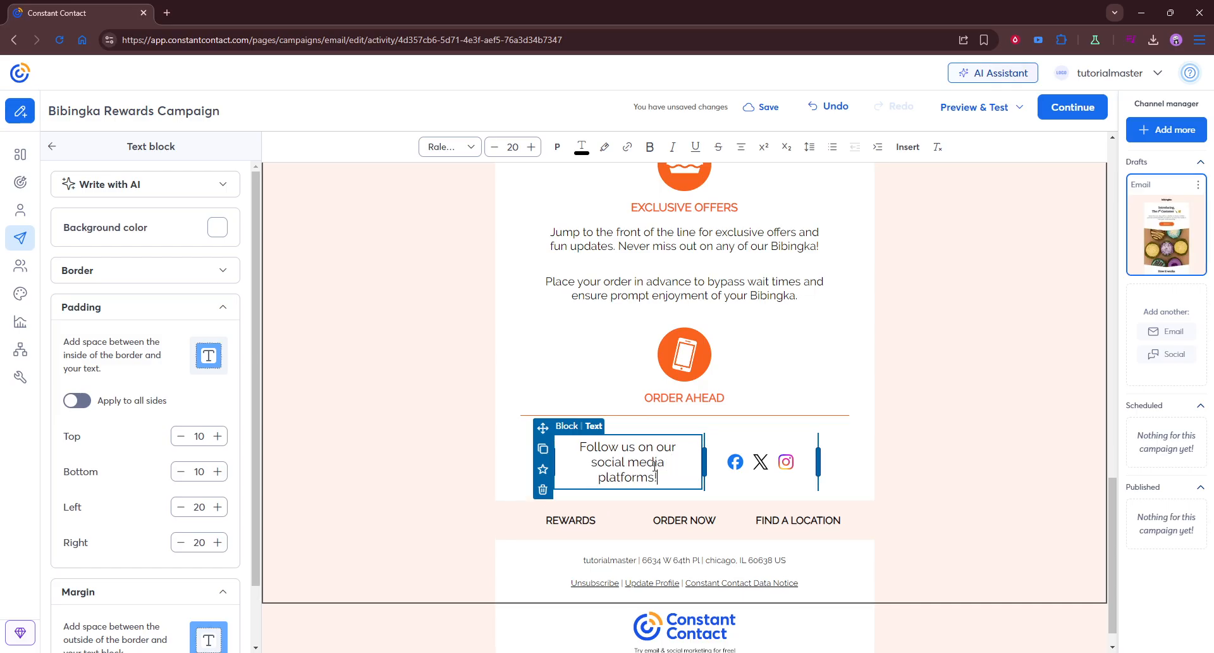
{"action": "left_click", "coordinate": [953, 417]}
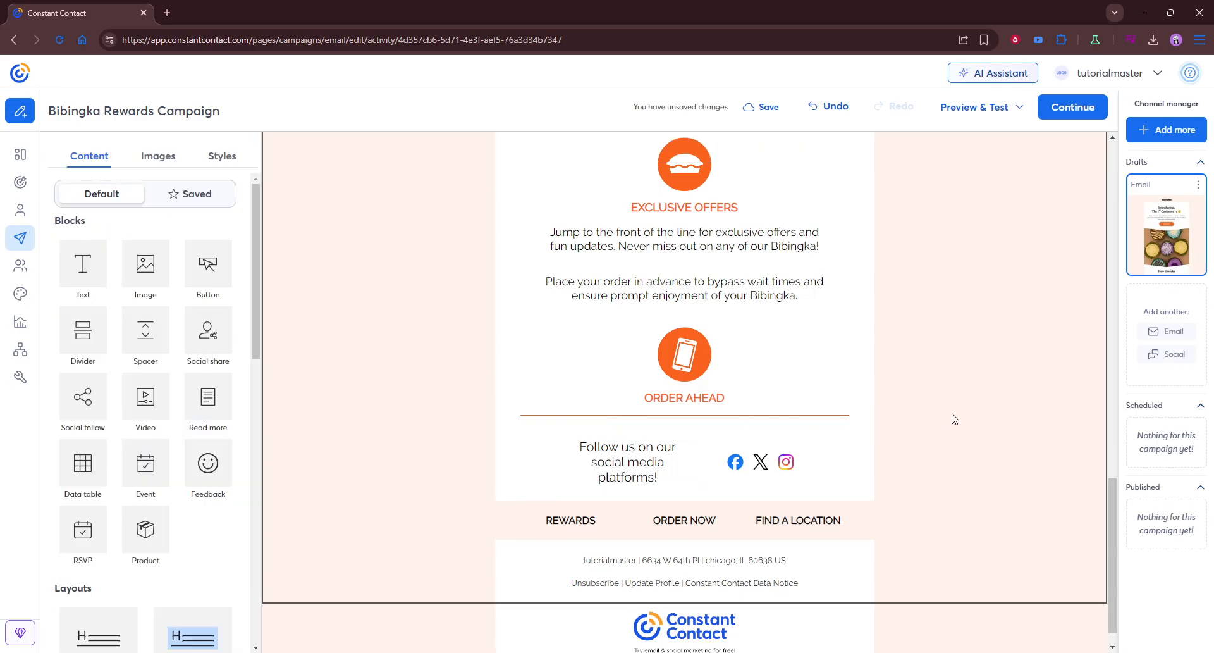
Preview the whole email in the desktop view from header to footer, then close the preview
{"action": "left_click", "coordinate": [1011, 109]}
{"action": "left_click", "coordinate": [977, 136]}
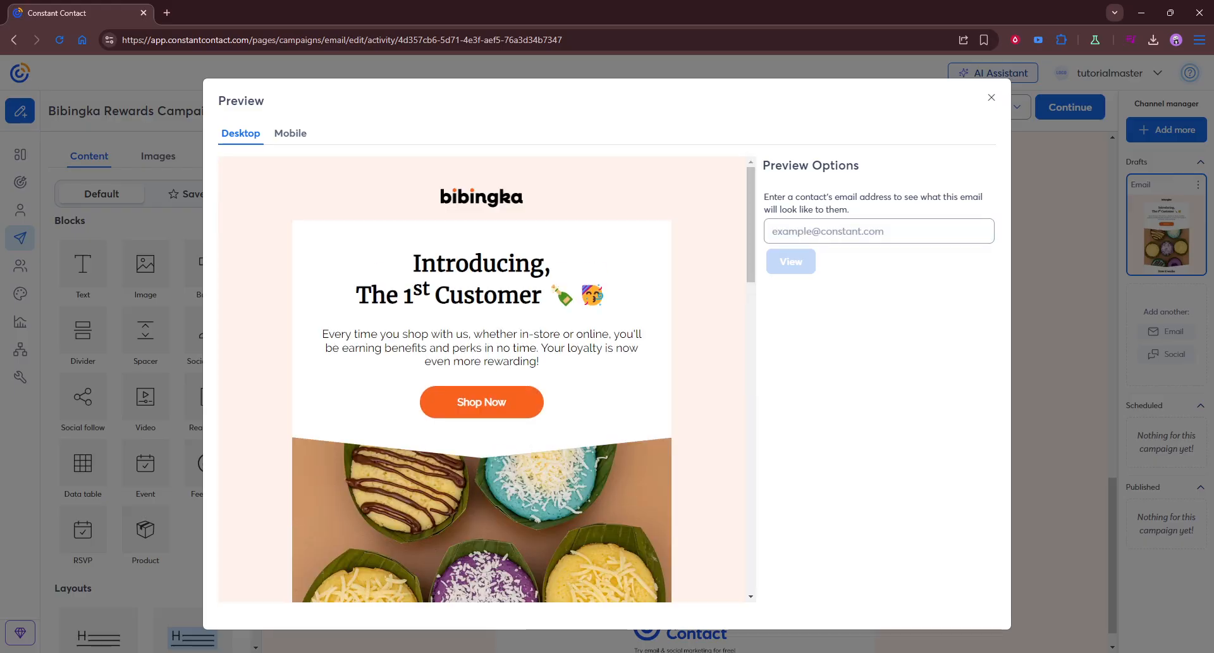
{"action": "scroll", "coordinate": [541, 218], "scroll_direction": "down", "scroll_amount": 4}
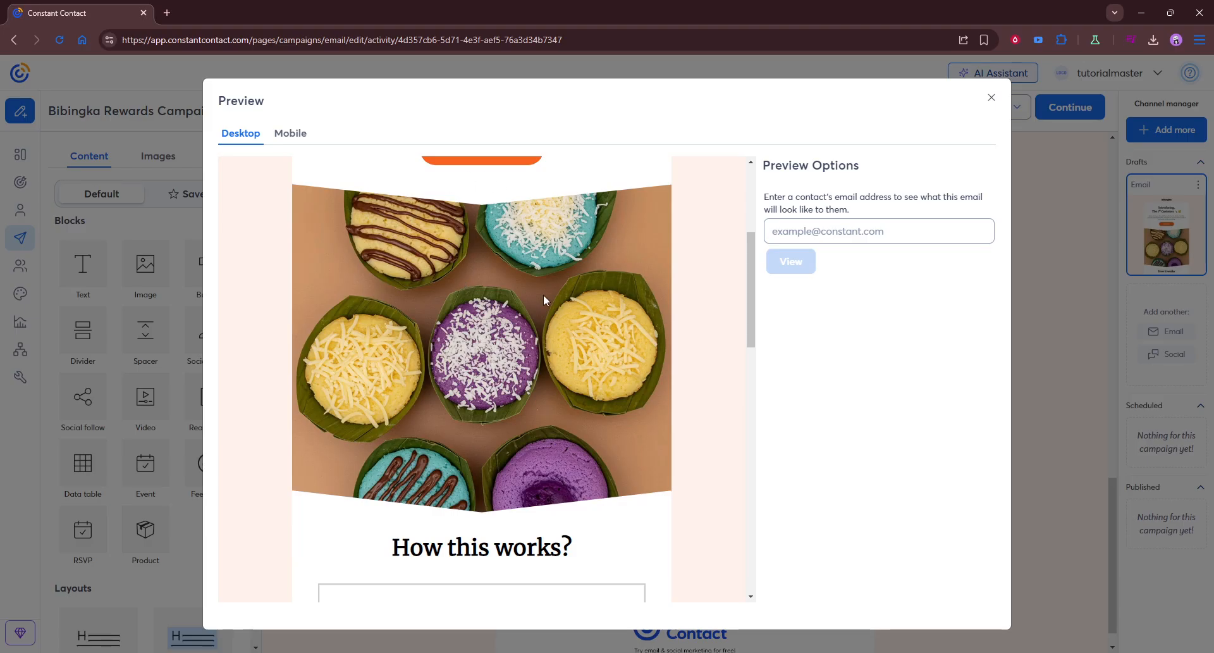
{"action": "scroll", "coordinate": [544, 299], "scroll_direction": "down", "scroll_amount": 4}
{"action": "scroll", "coordinate": [473, 505], "scroll_direction": "down", "scroll_amount": 4}
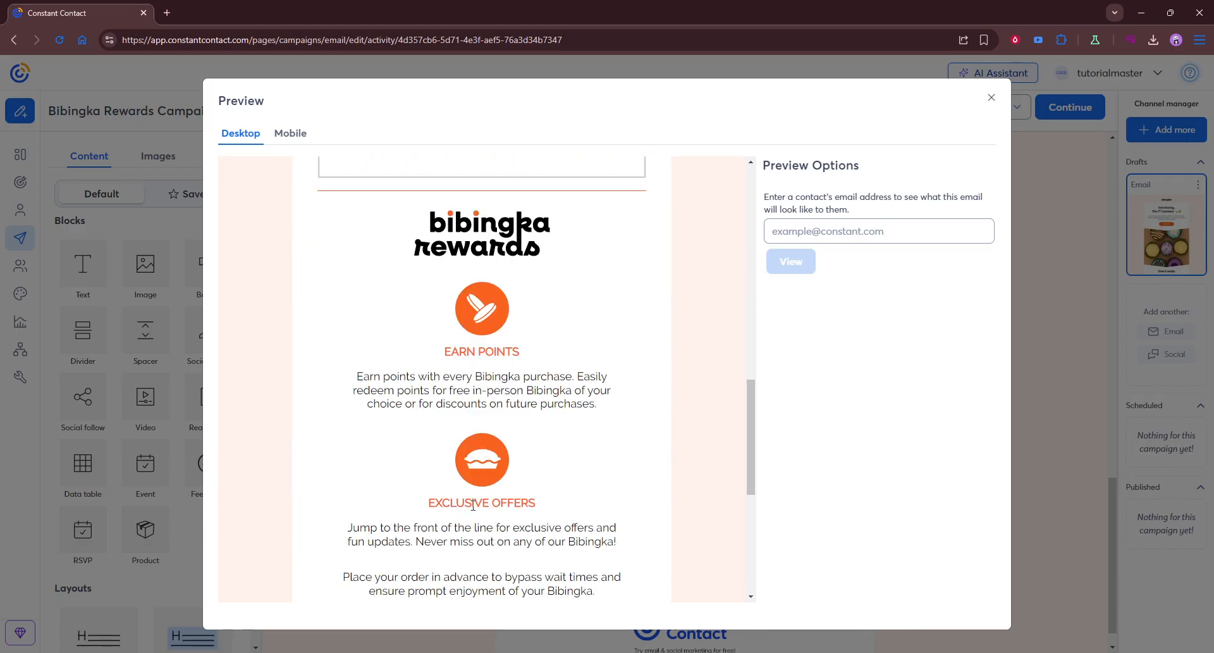
{"action": "scroll", "coordinate": [531, 442], "scroll_direction": "down", "scroll_amount": 6}
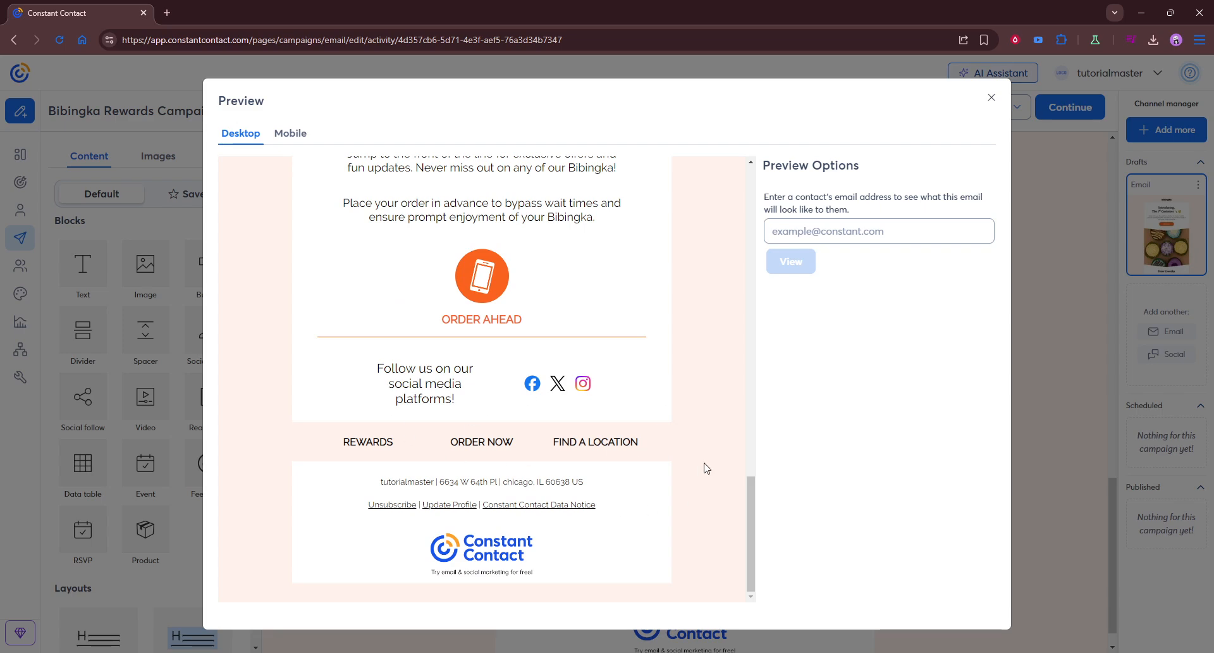
{"action": "scroll", "coordinate": [495, 526], "scroll_direction": "up", "scroll_amount": 8}
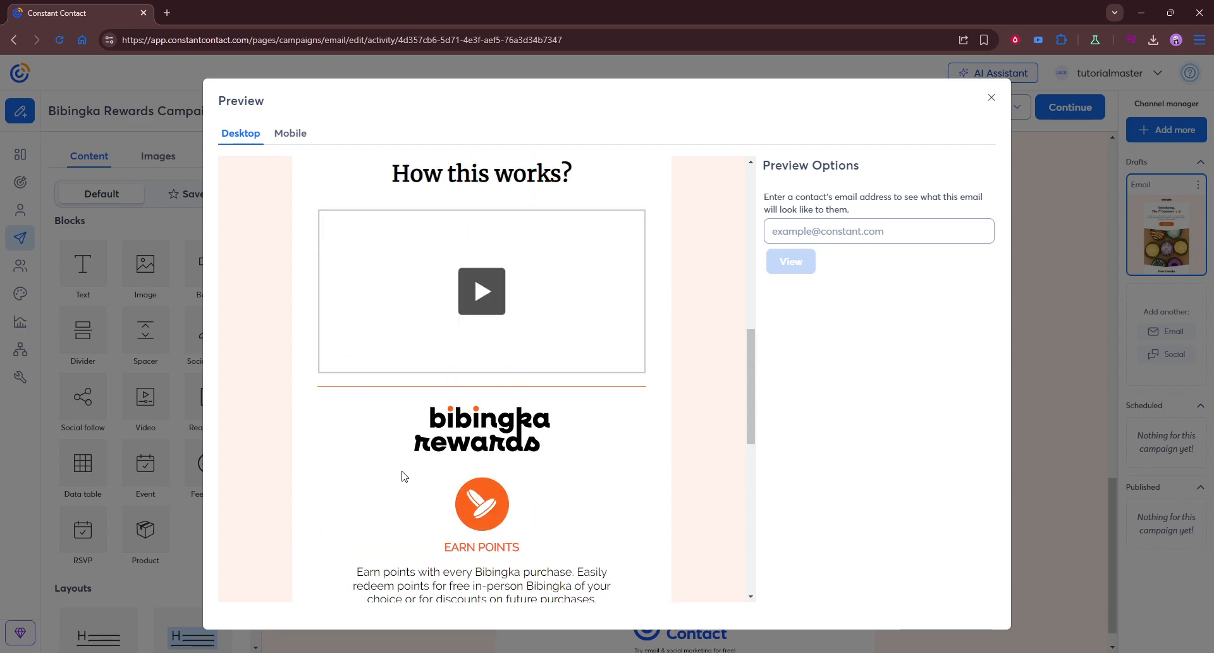
{"action": "scroll", "coordinate": [398, 471], "scroll_direction": "up", "scroll_amount": 6}
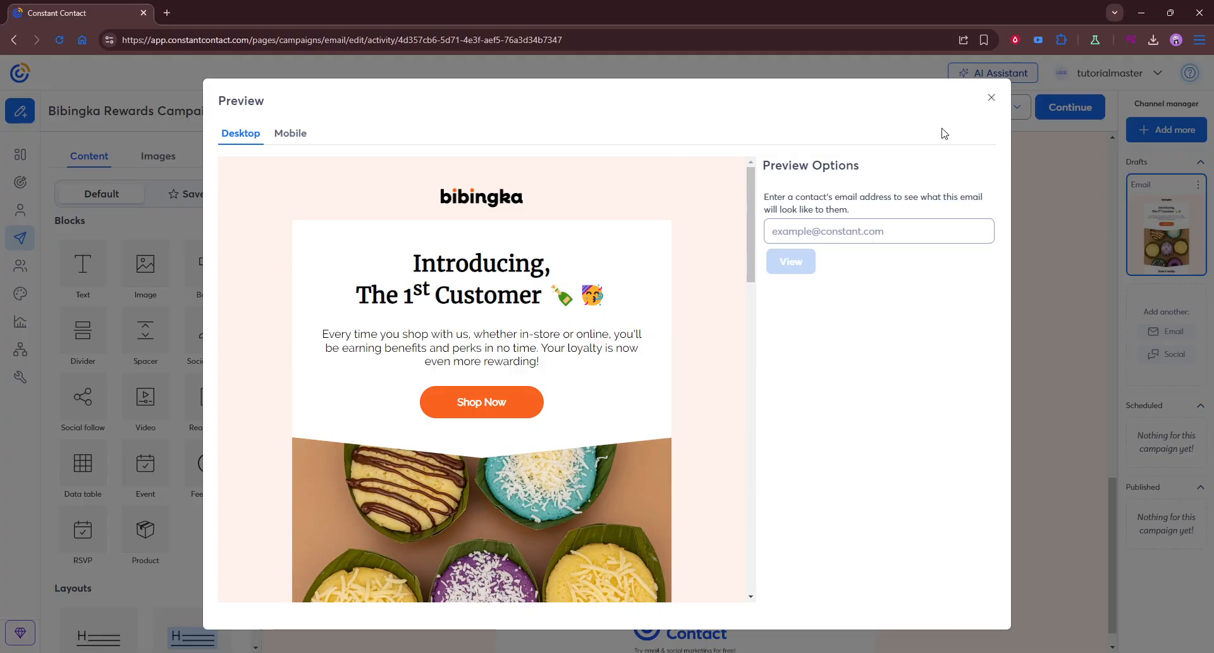
{"action": "left_click", "coordinate": [991, 97]}
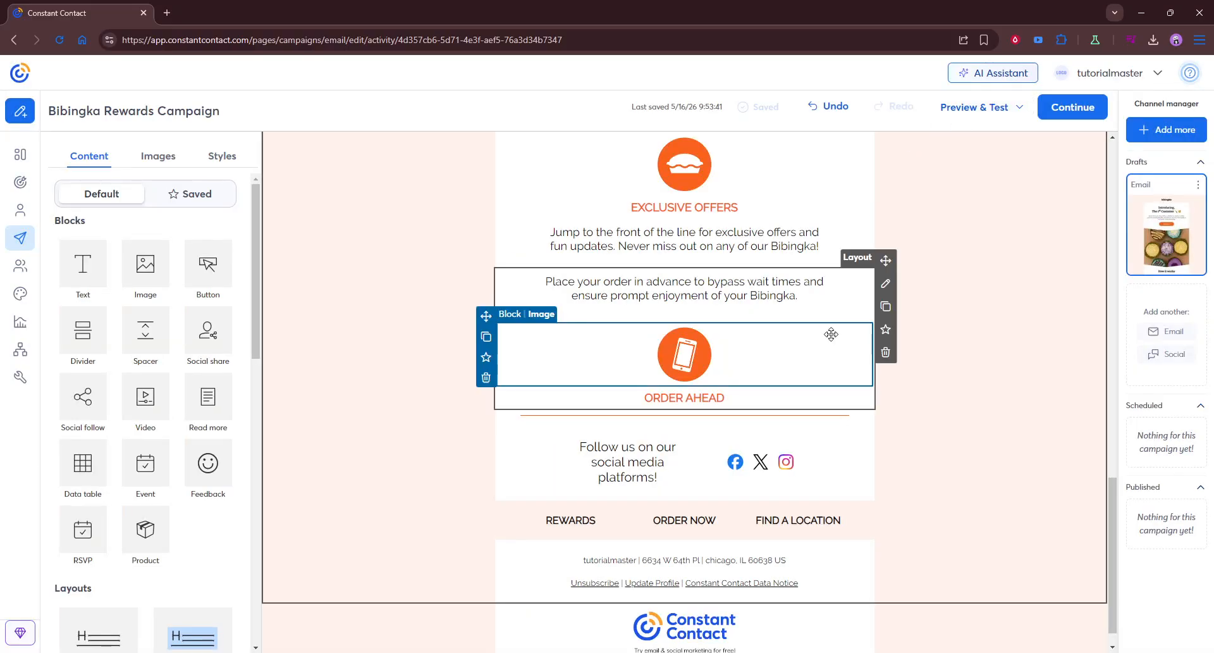